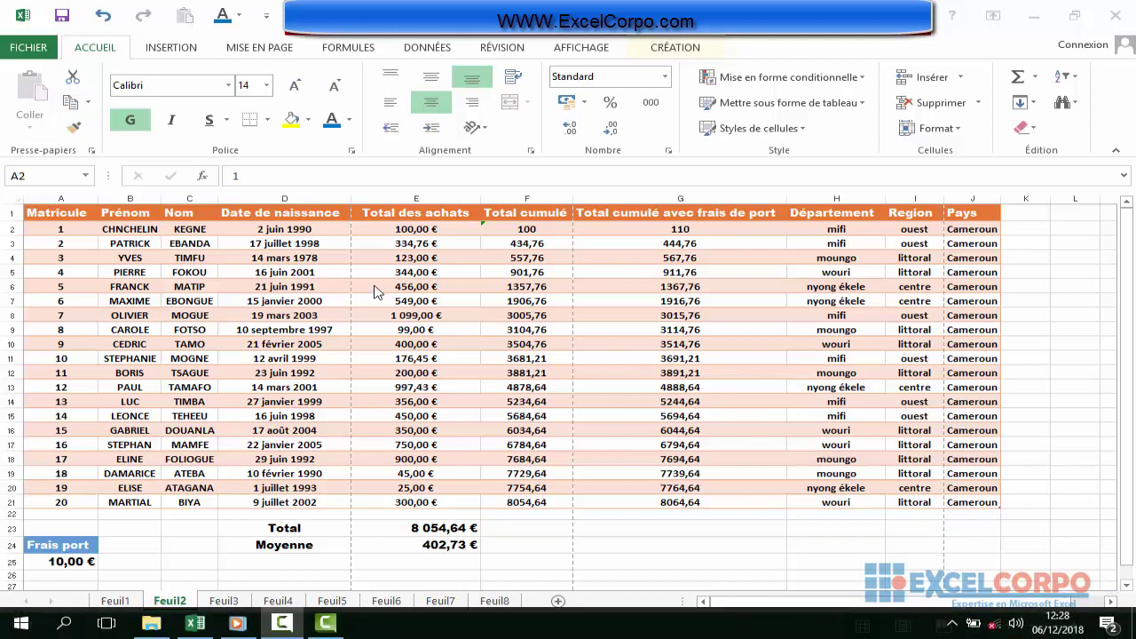
# Open the header and footer of sheet Feuil2 for editing.
pyautogui.click(178, 51)
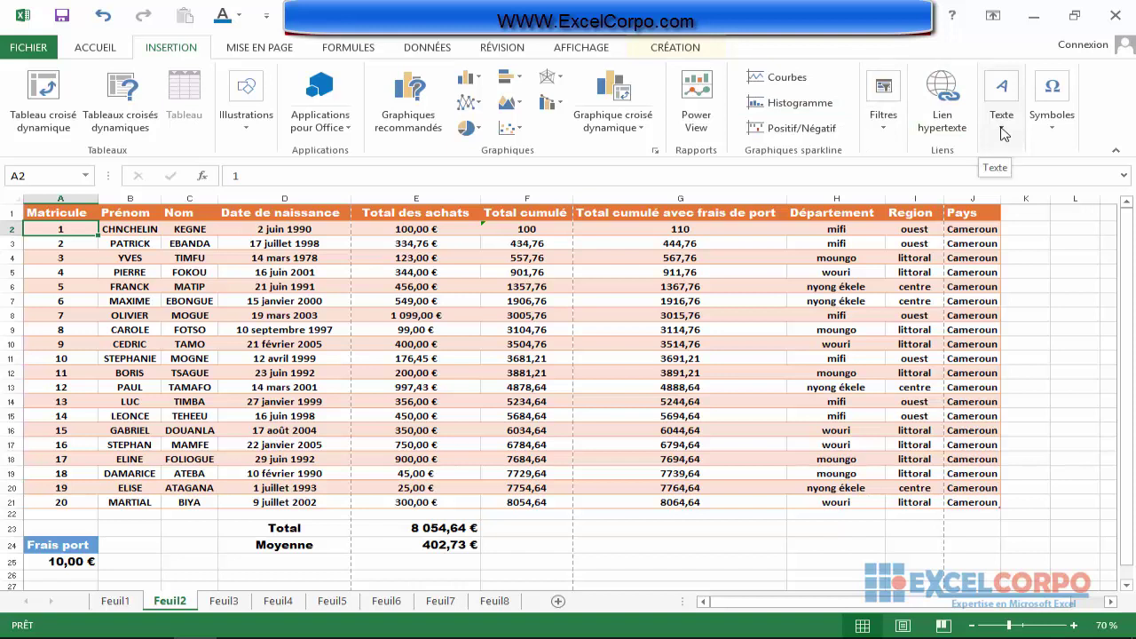
pyautogui.click(1001, 131)
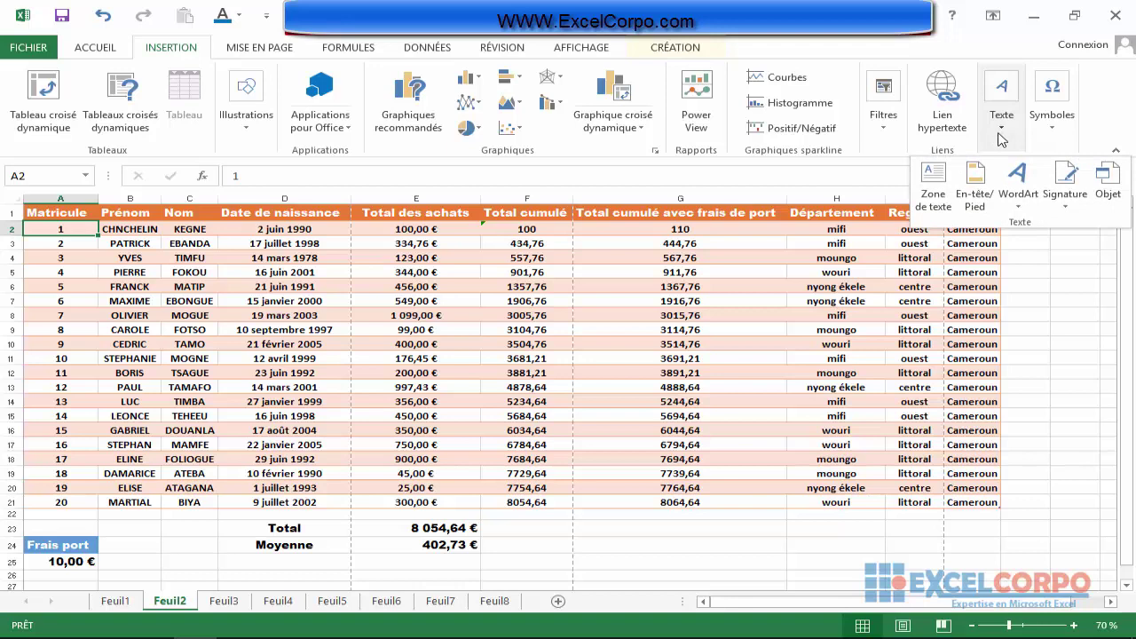
pyautogui.click(981, 198)
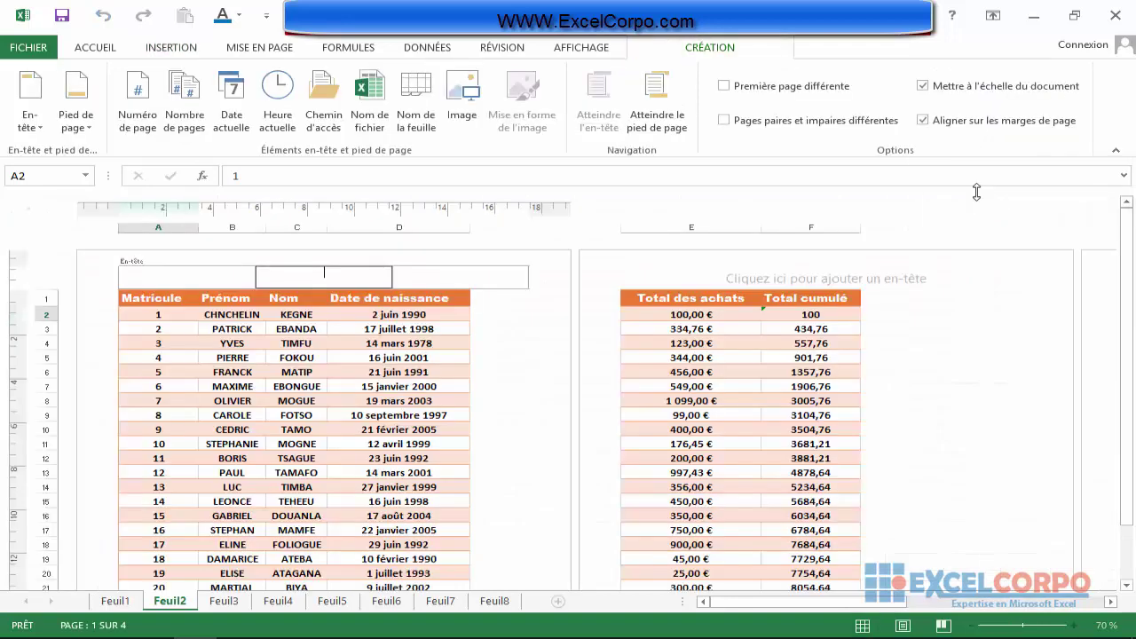
# Insert the file name field in the centre section of the first page's header.
pyautogui.click(163, 276)
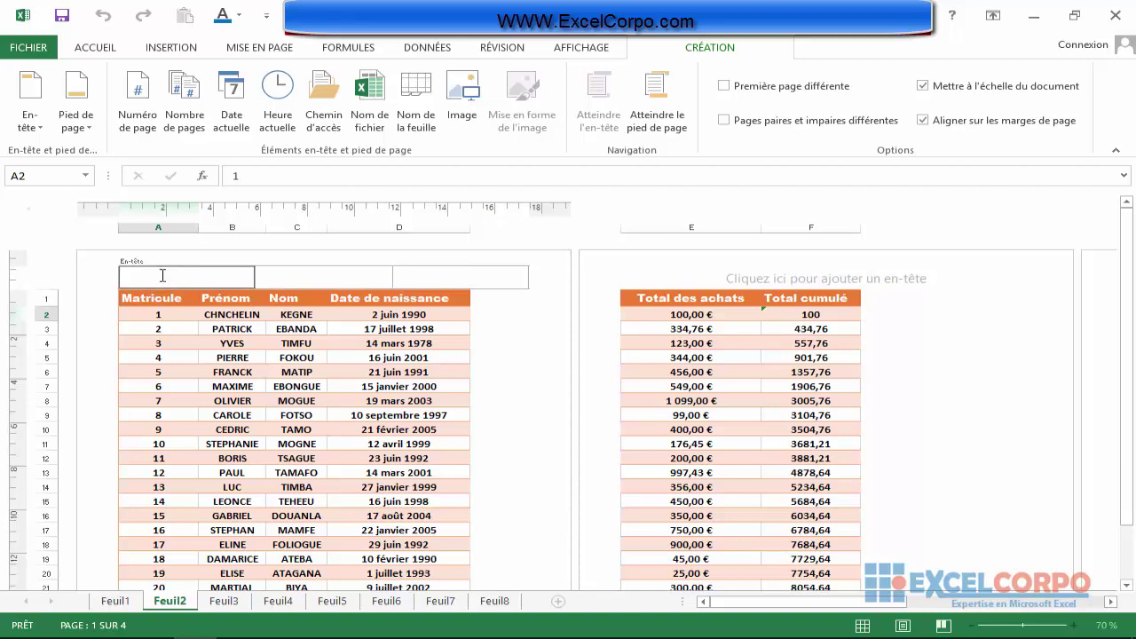
pyautogui.click(298, 282)
pyautogui.click(467, 278)
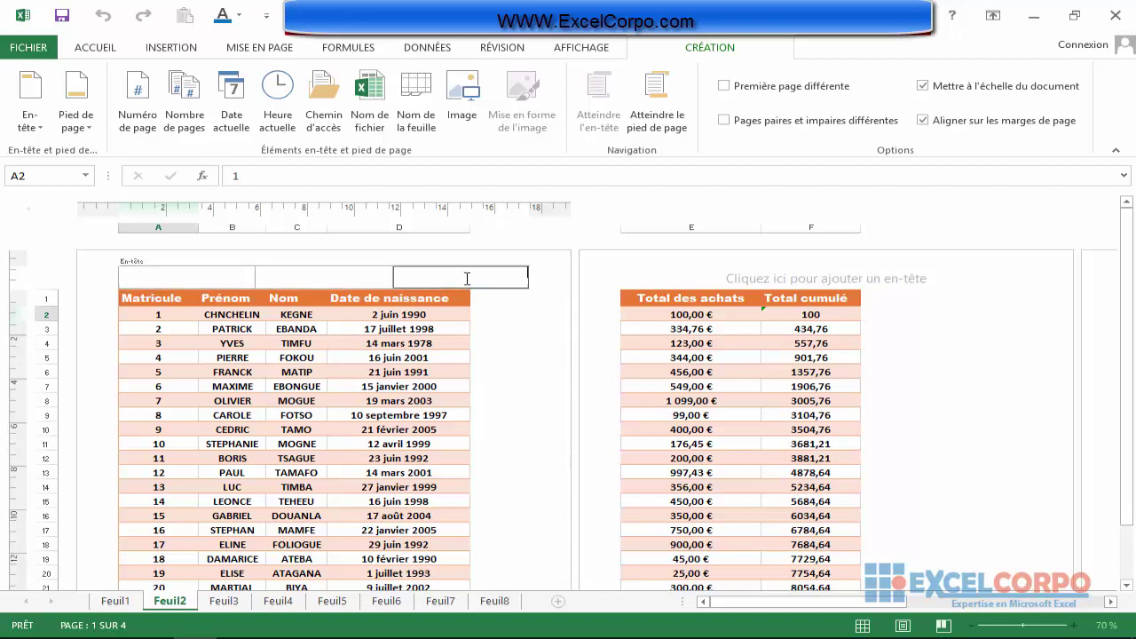
pyautogui.click(329, 282)
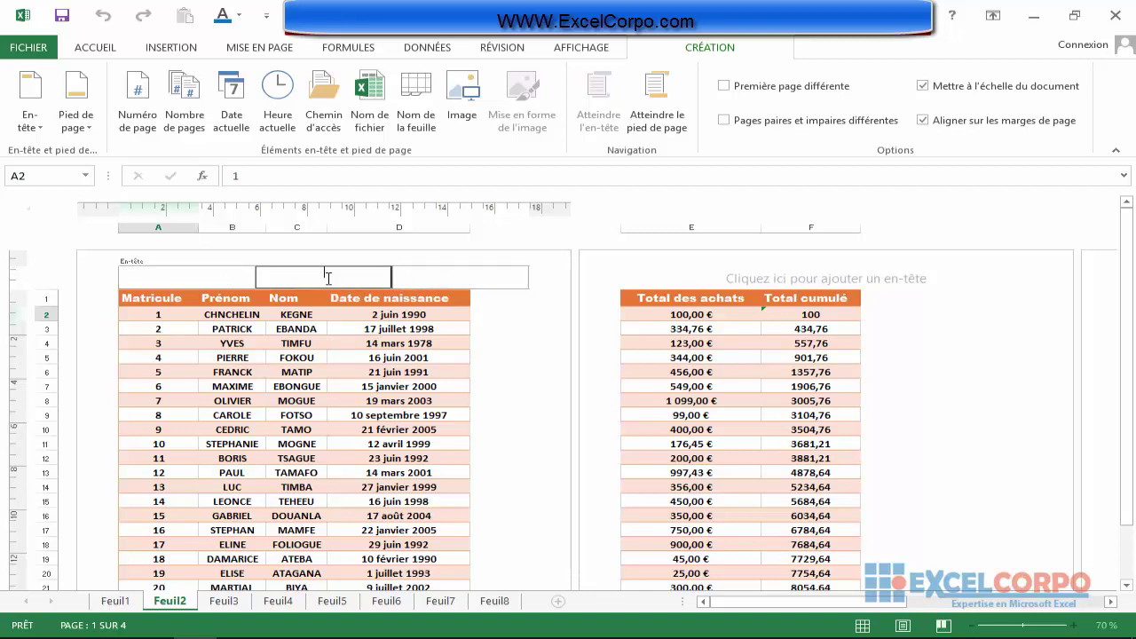
pyautogui.click(218, 283)
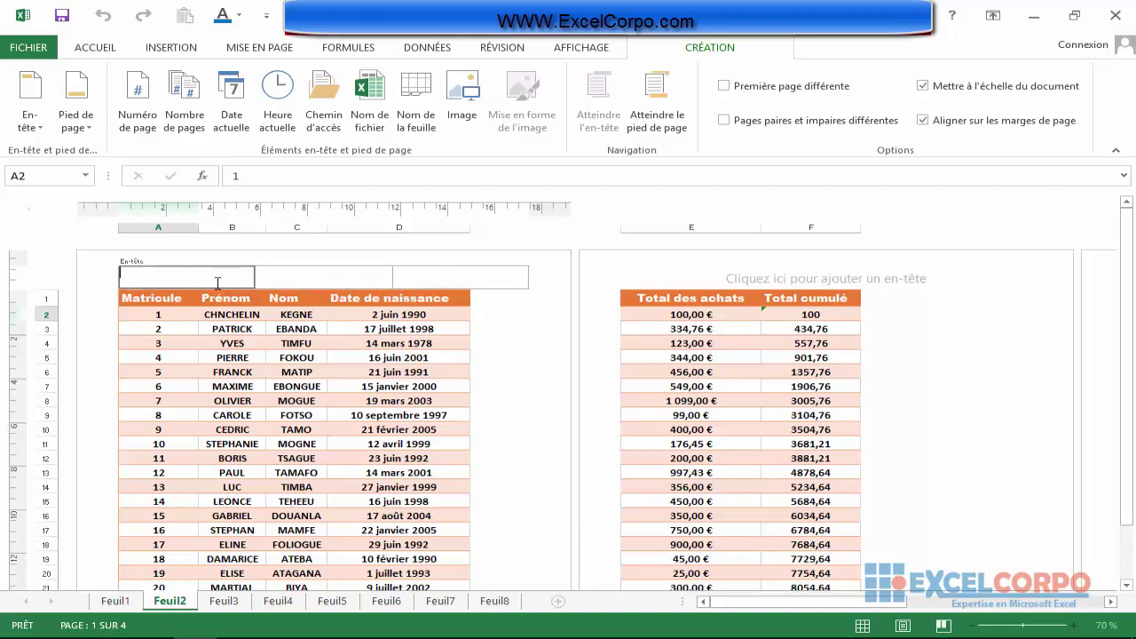
pyautogui.click(287, 281)
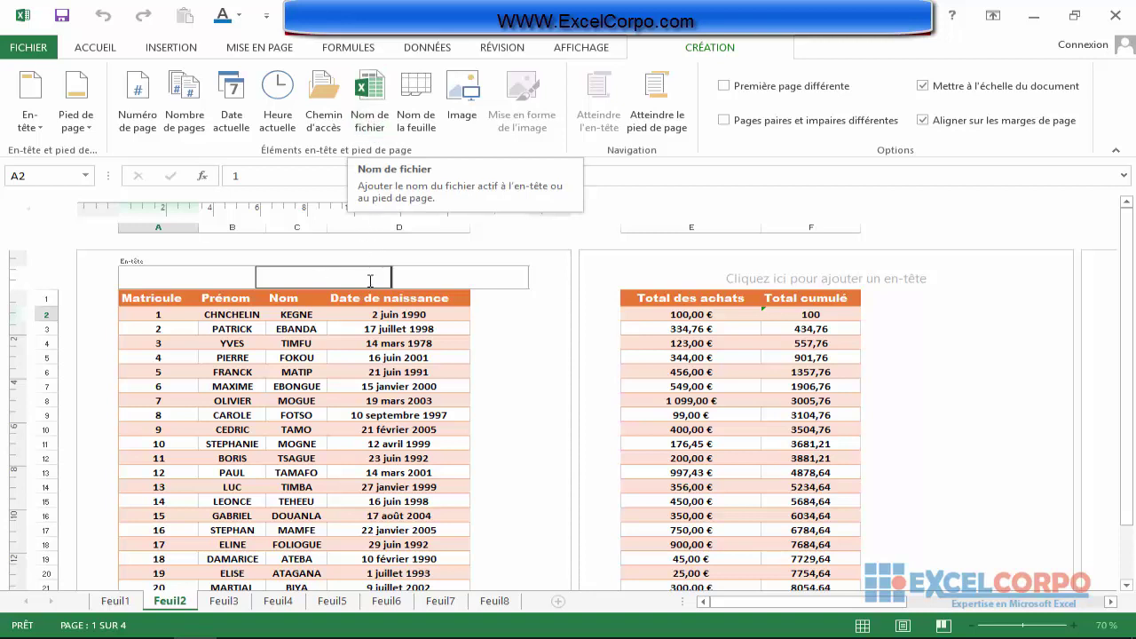
pyautogui.click(377, 110)
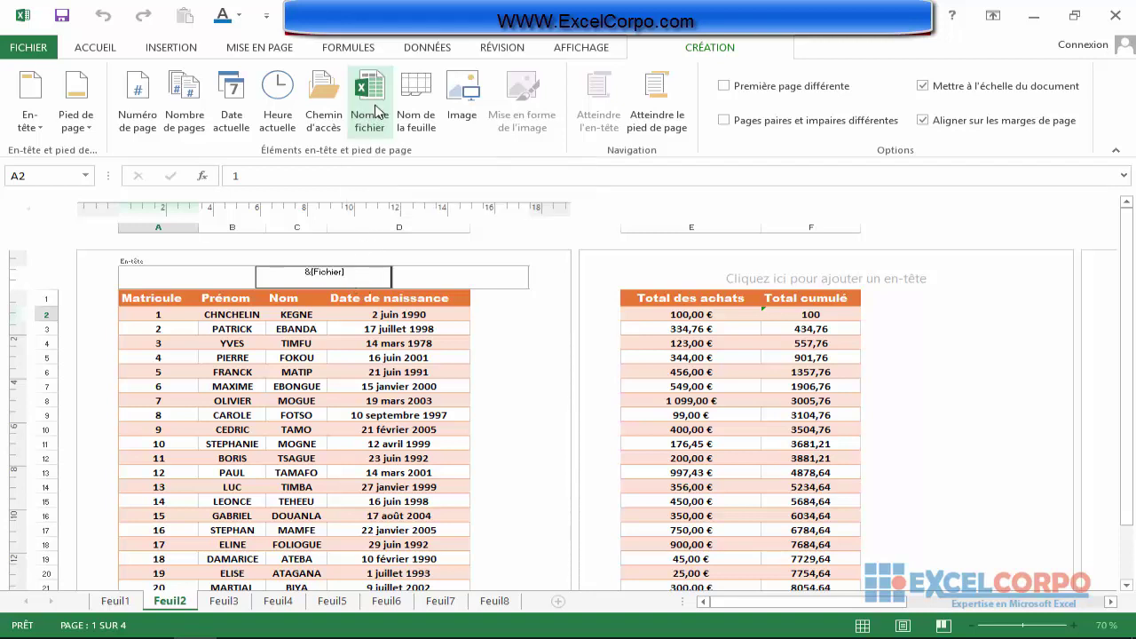
# Insert the current time field in the header's right section and finish editing the header.
pyautogui.click(425, 275)
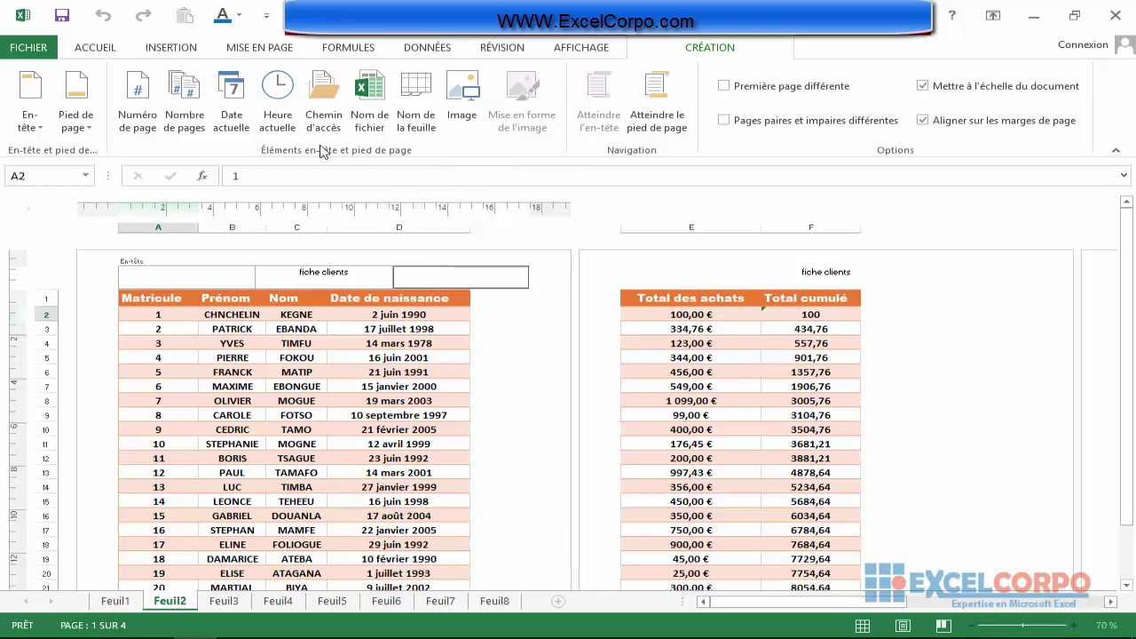
pyautogui.click(278, 111)
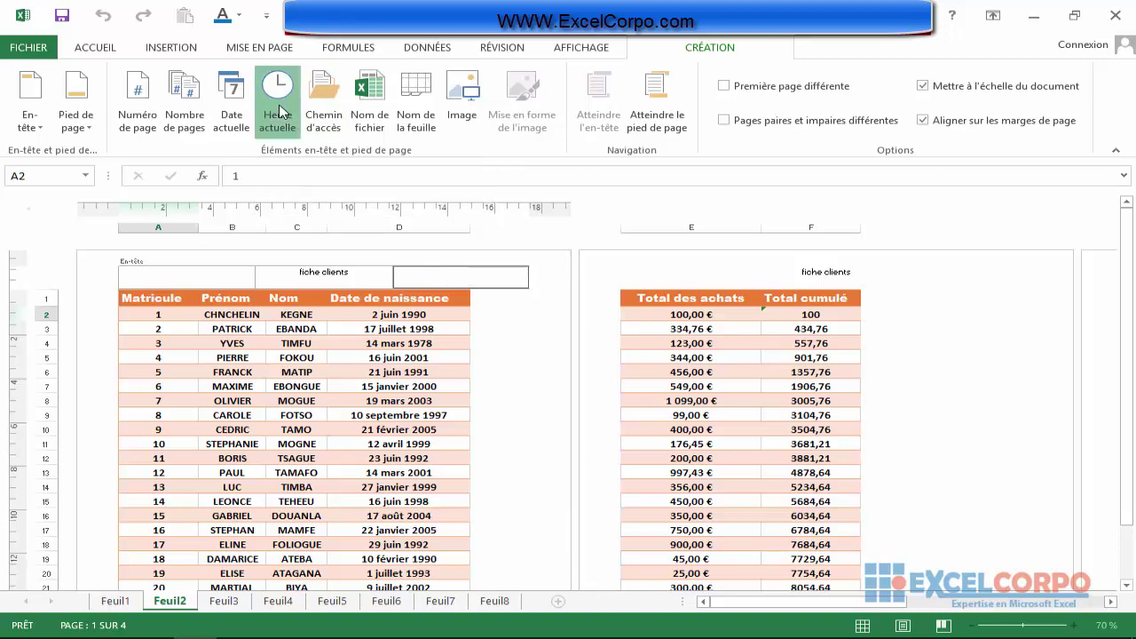
pyautogui.click(229, 282)
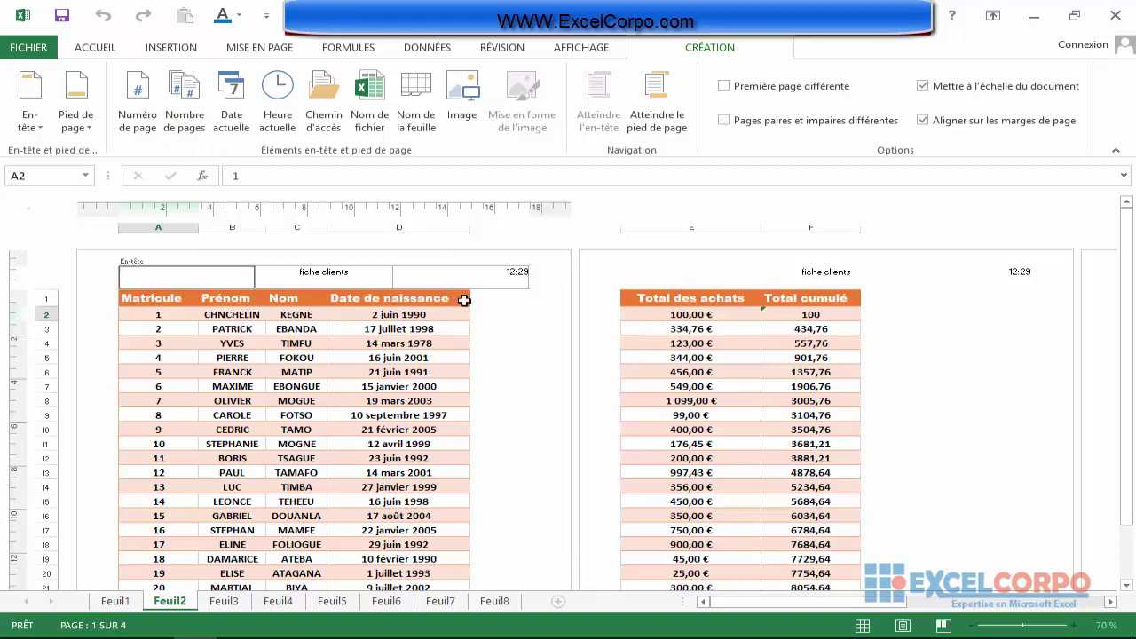
pyautogui.click(515, 362)
# Insert the page number and the number of pages, separated by a slash, in the footer's centre section.
pyautogui.scroll(-10, 514, 361)
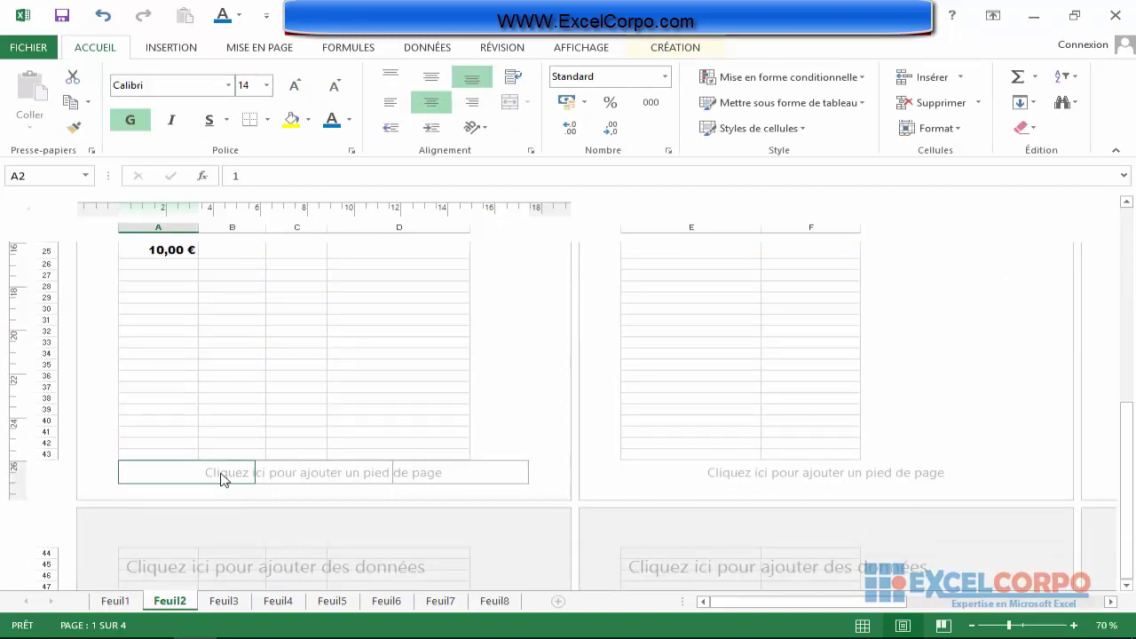
pyautogui.click(222, 478)
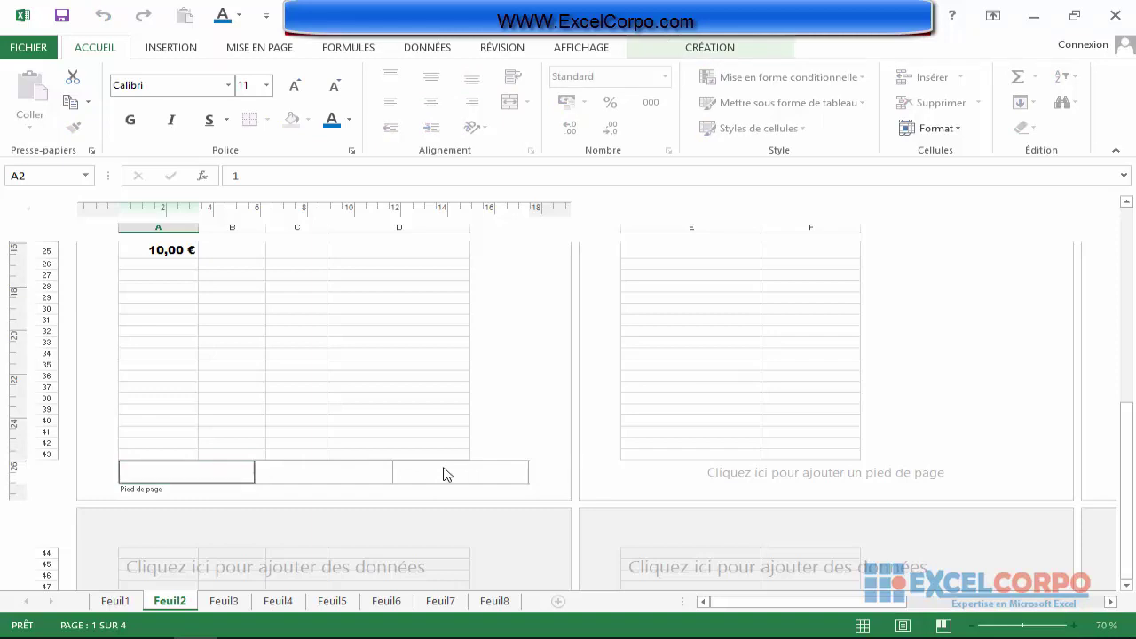
pyautogui.click(340, 473)
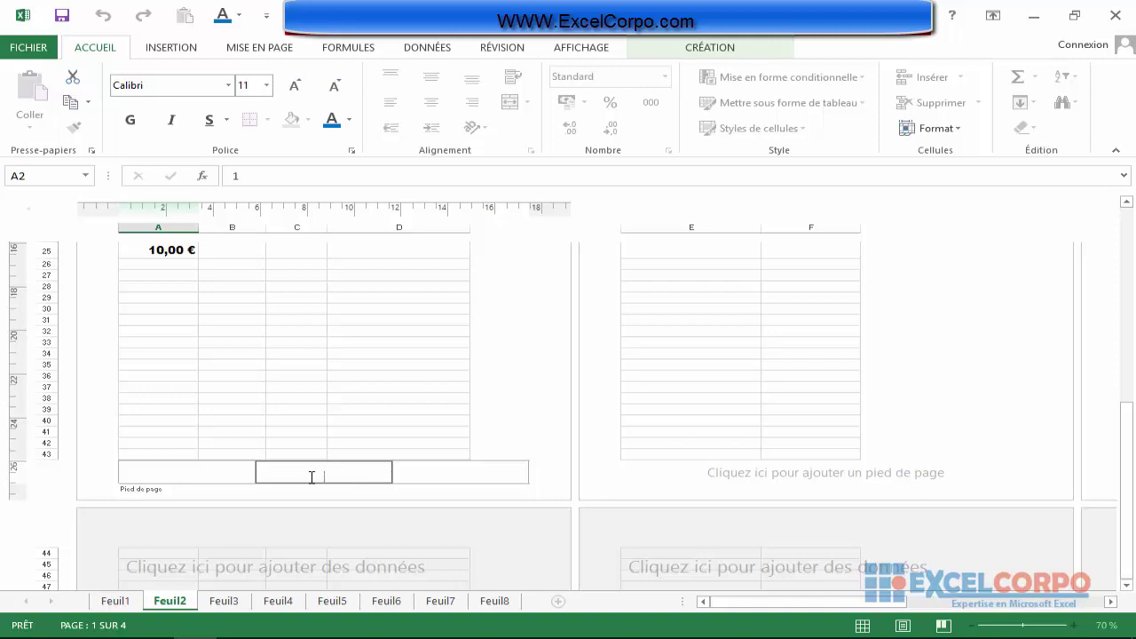
pyautogui.click(710, 52)
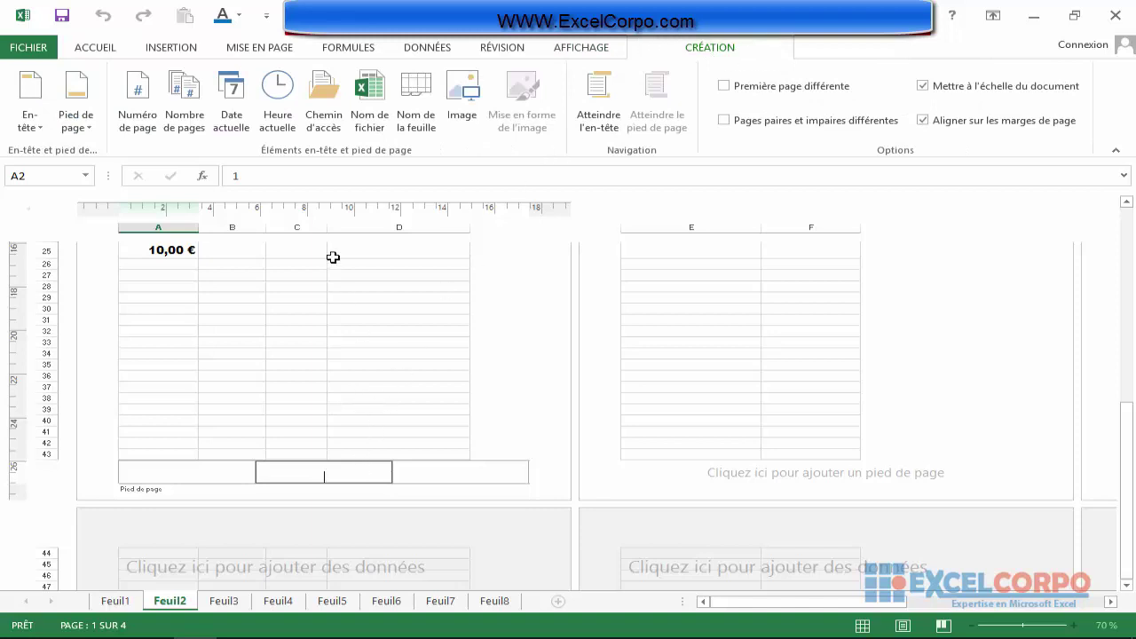
pyautogui.click(136, 102)
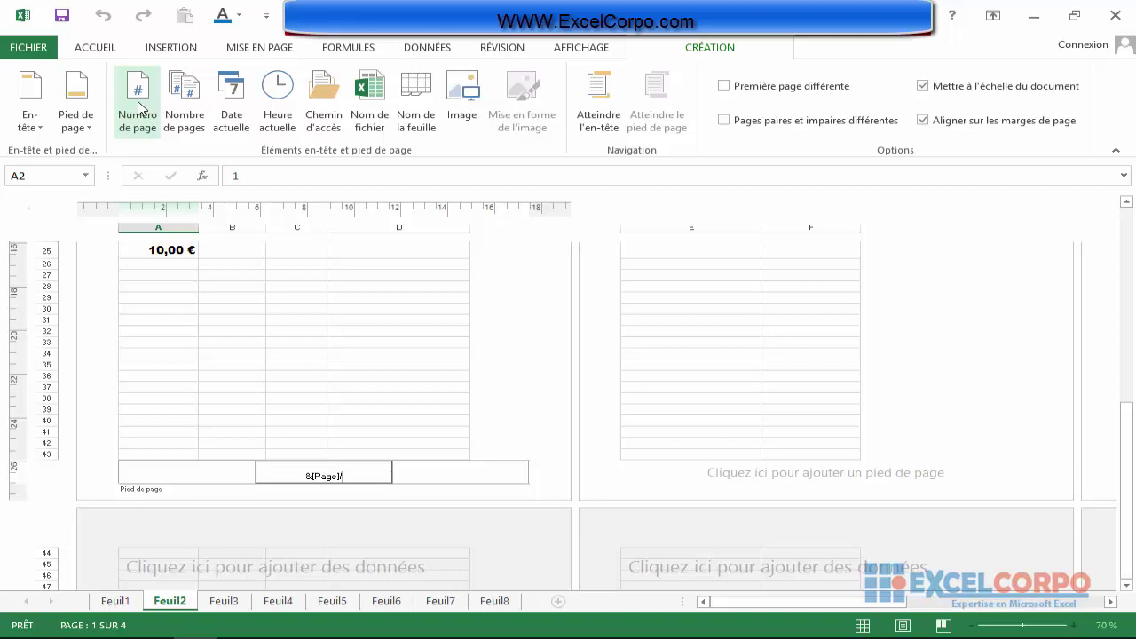
pyautogui.click(179, 104)
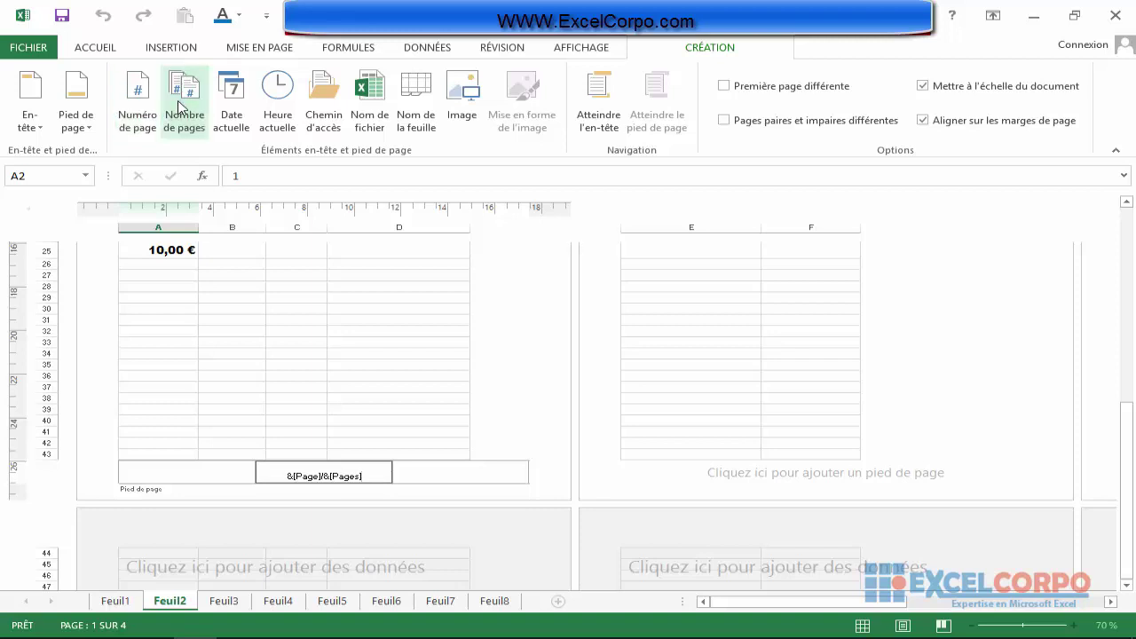
pyautogui.click(459, 478)
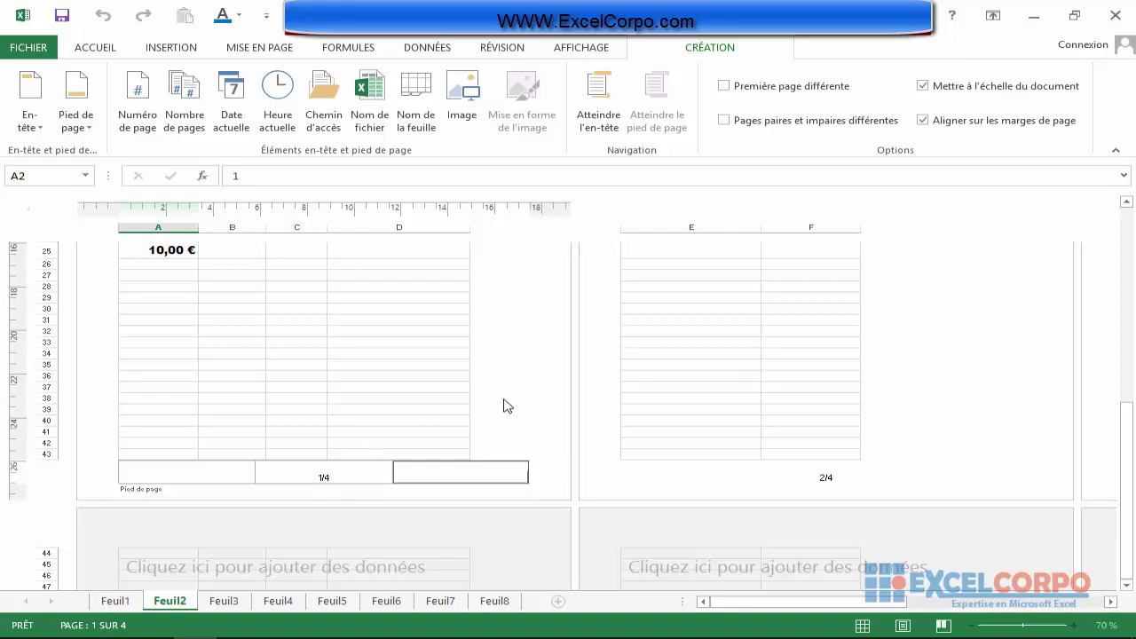
pyautogui.click(506, 363)
# Check the header across the pages and enter "AUTEUR:" in the footer's left section.
pyautogui.scroll(5, 507, 362)
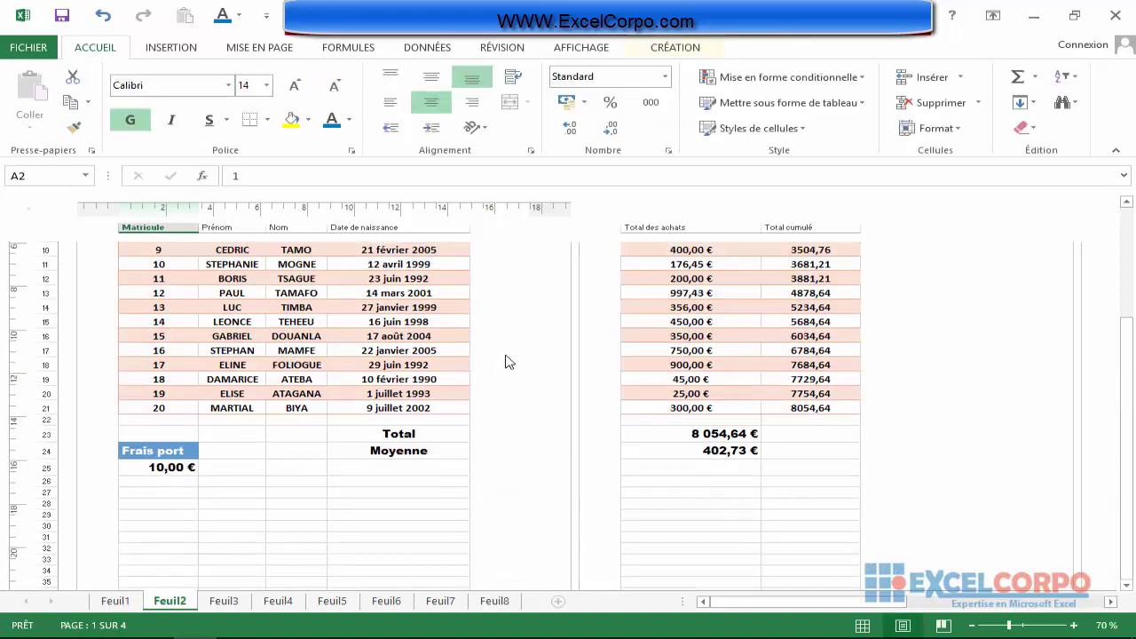
pyautogui.scroll(3, 506, 363)
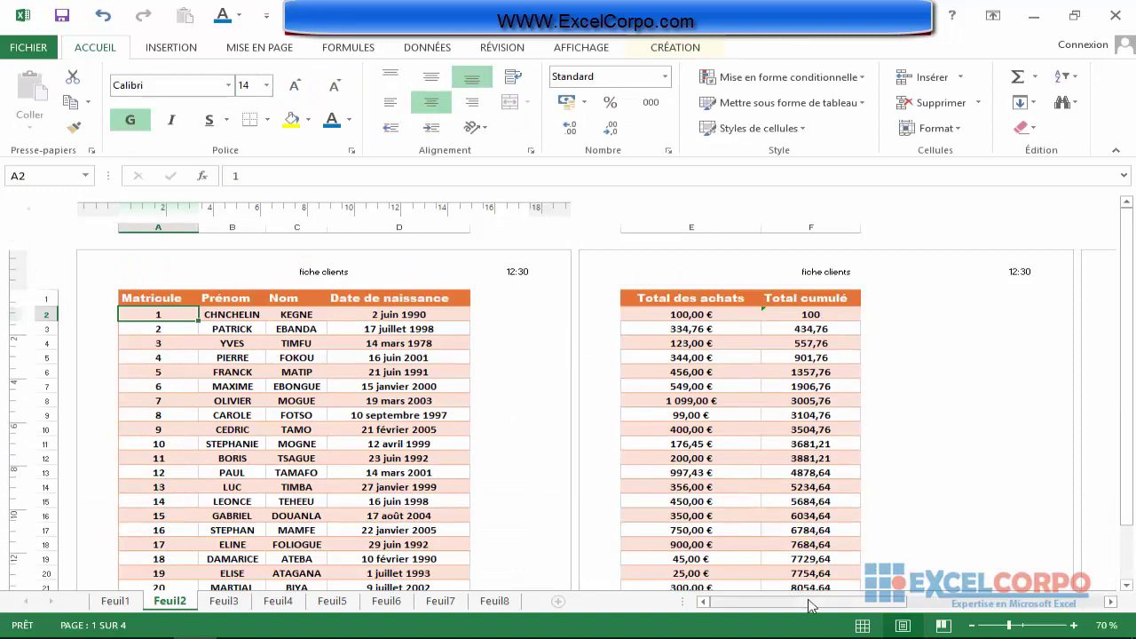
pyautogui.moveTo(810, 605); pyautogui.dragTo(883, 593)
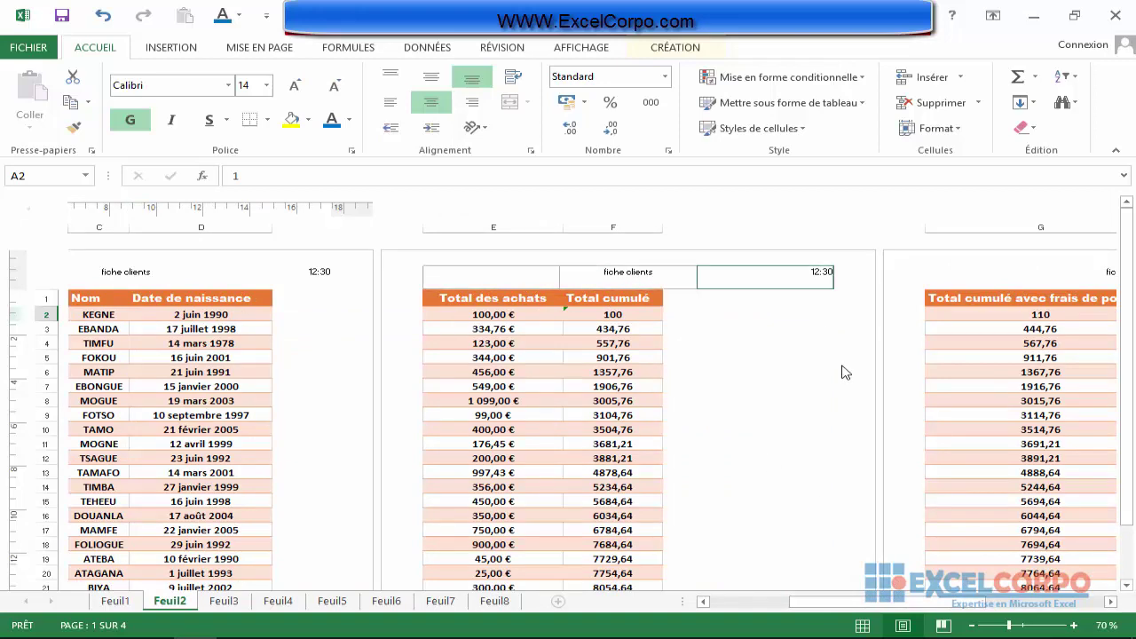
pyautogui.moveTo(903, 607); pyautogui.dragTo(710, 623)
pyautogui.scroll(-10, 277, 395)
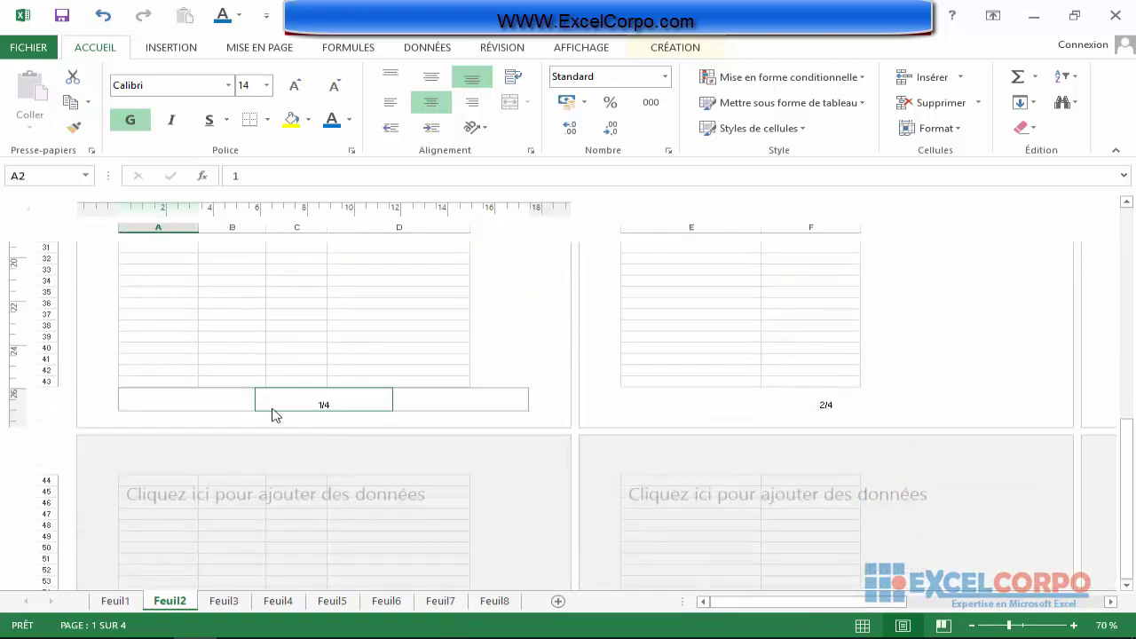
pyautogui.click(173, 400)
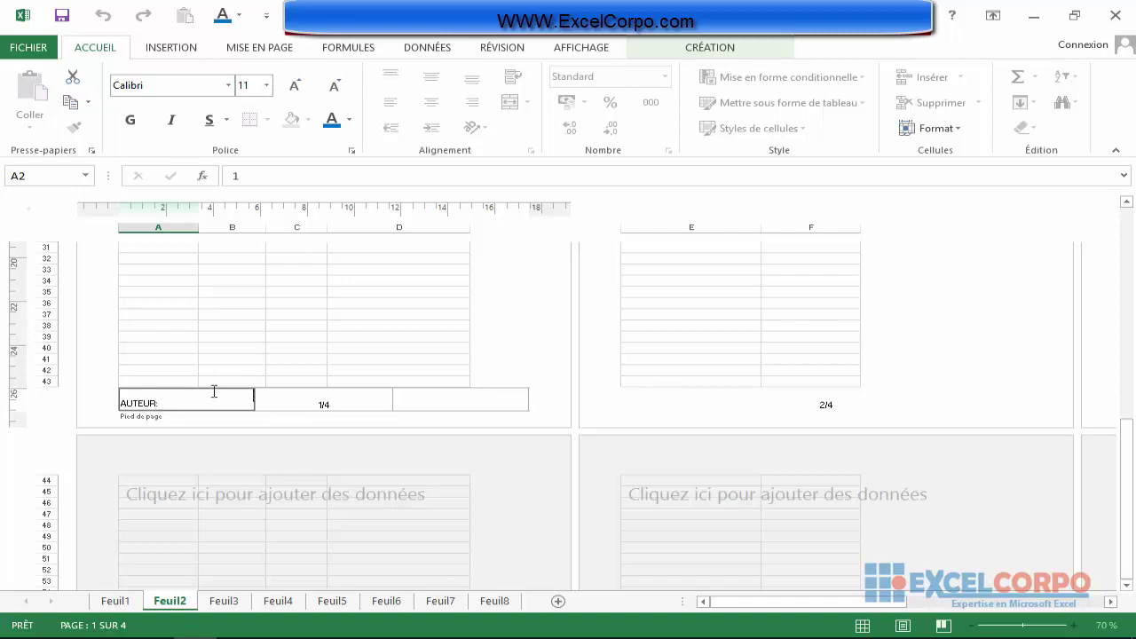
pyautogui.press('Return')
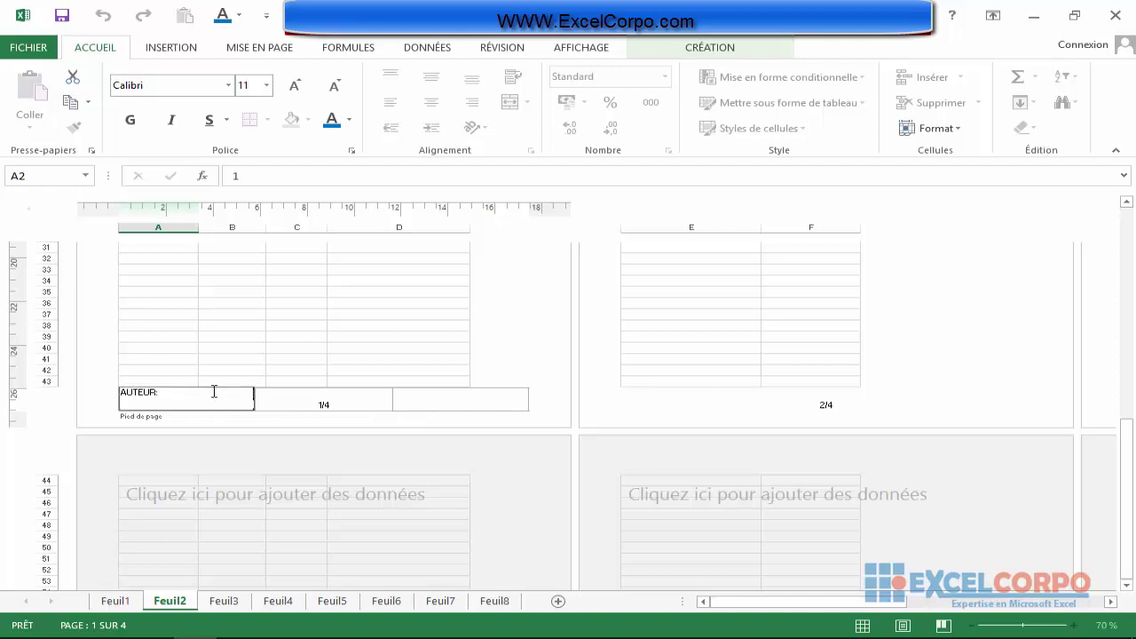
pyautogui.press('BackSpace')
pyautogui.click(484, 402)
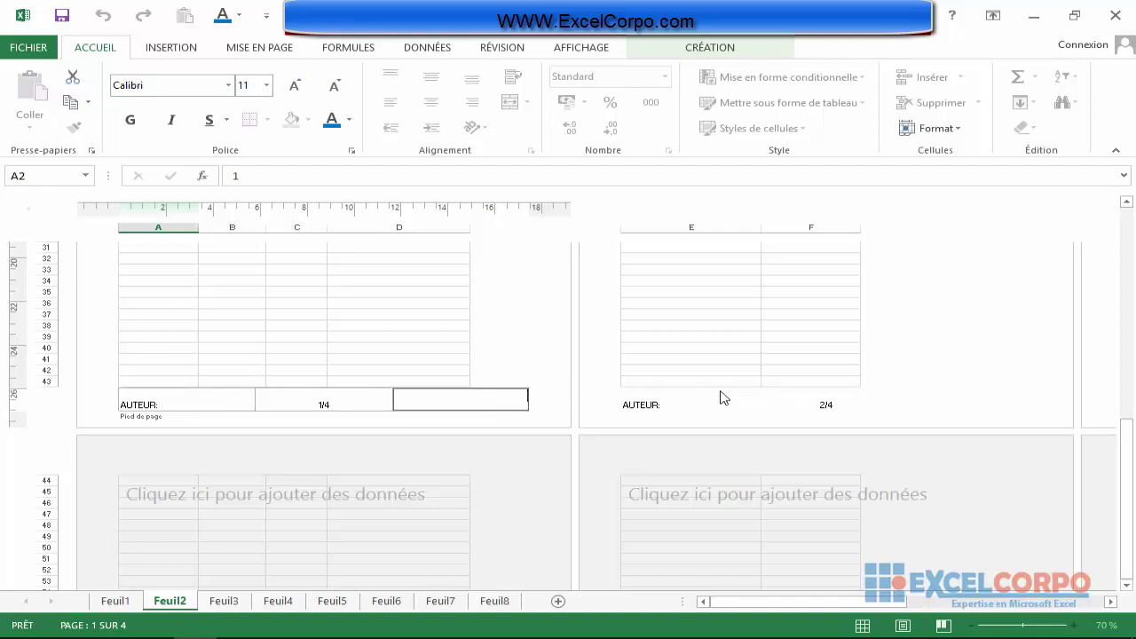
pyautogui.moveTo(843, 609); pyautogui.dragTo(867, 592)
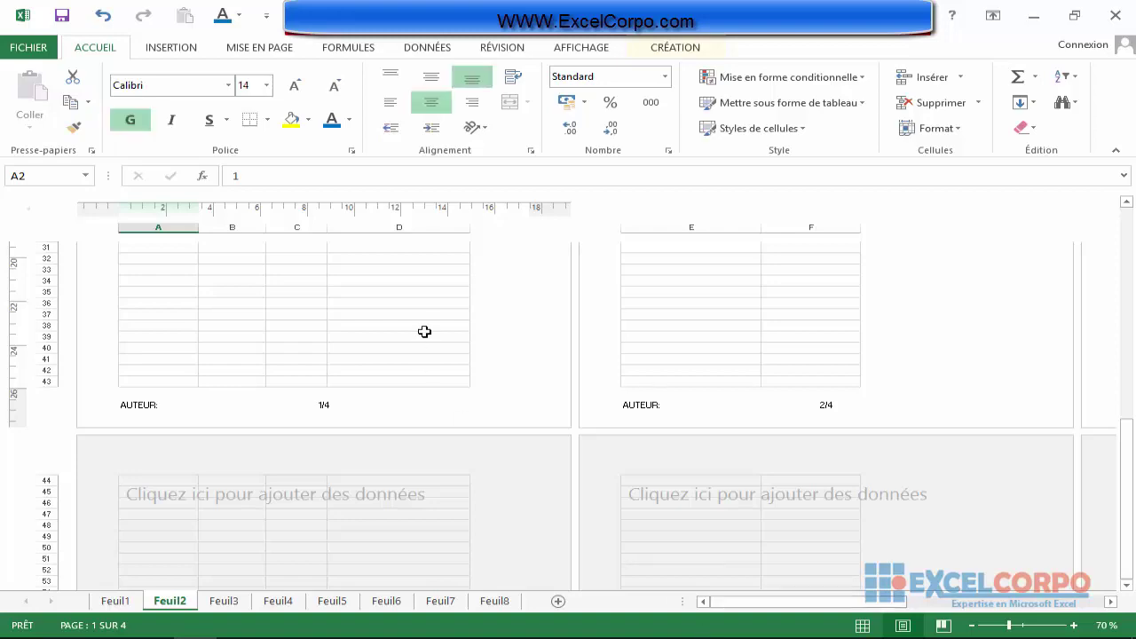
# Give the first page its own header and footer with the "Première page différente" option.
pyautogui.scroll(10, 537, 350)
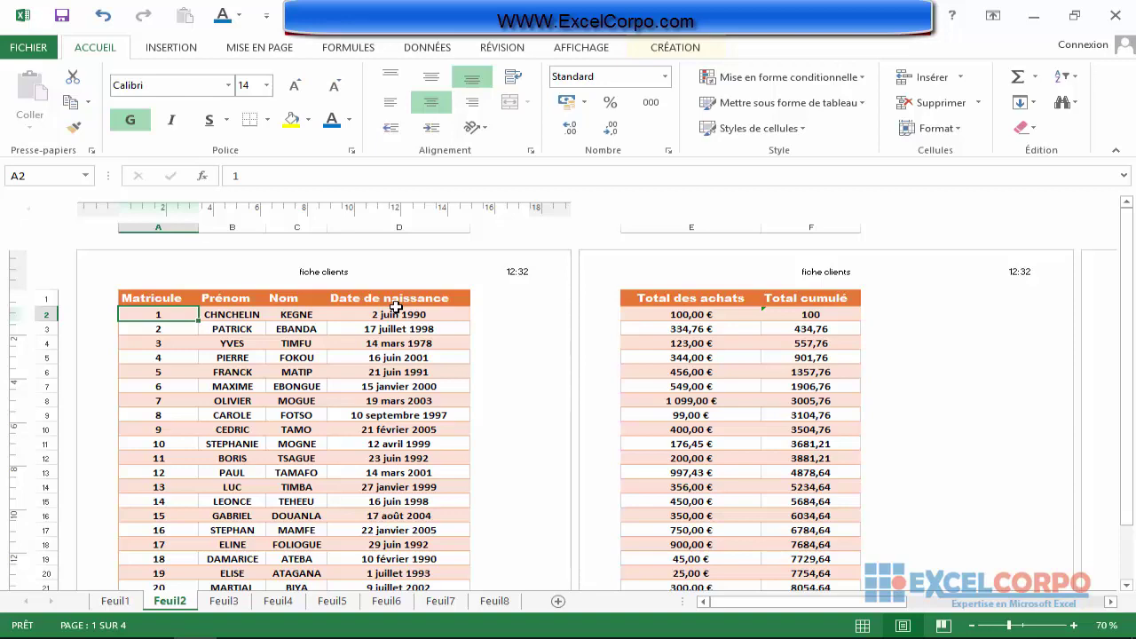
pyautogui.scroll(-8, 396, 311)
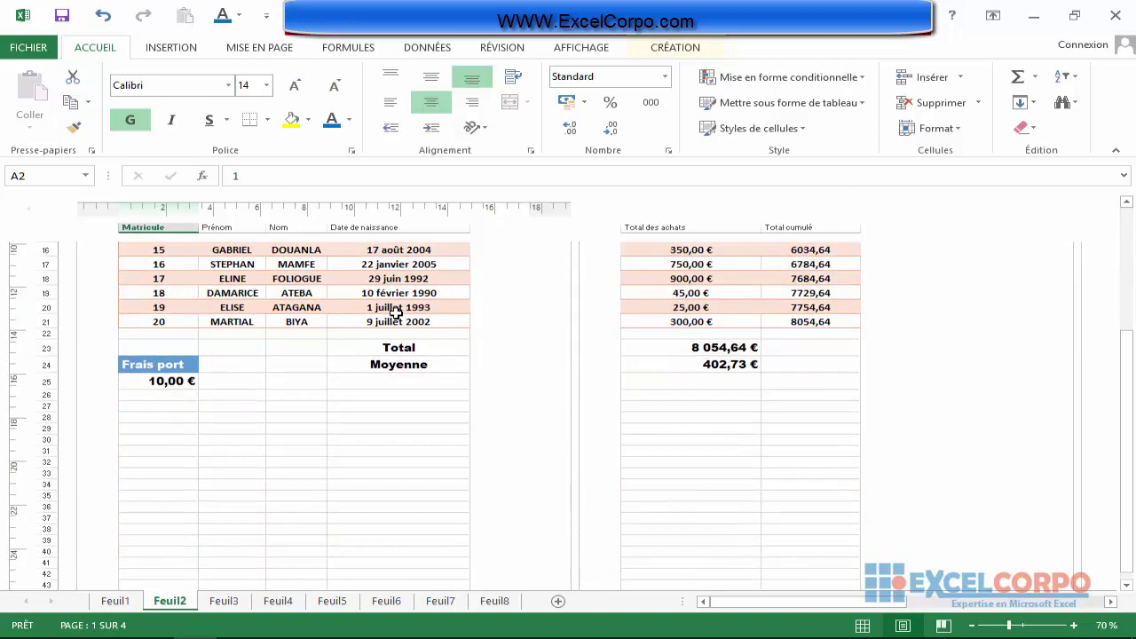
pyautogui.scroll(-2, 396, 328)
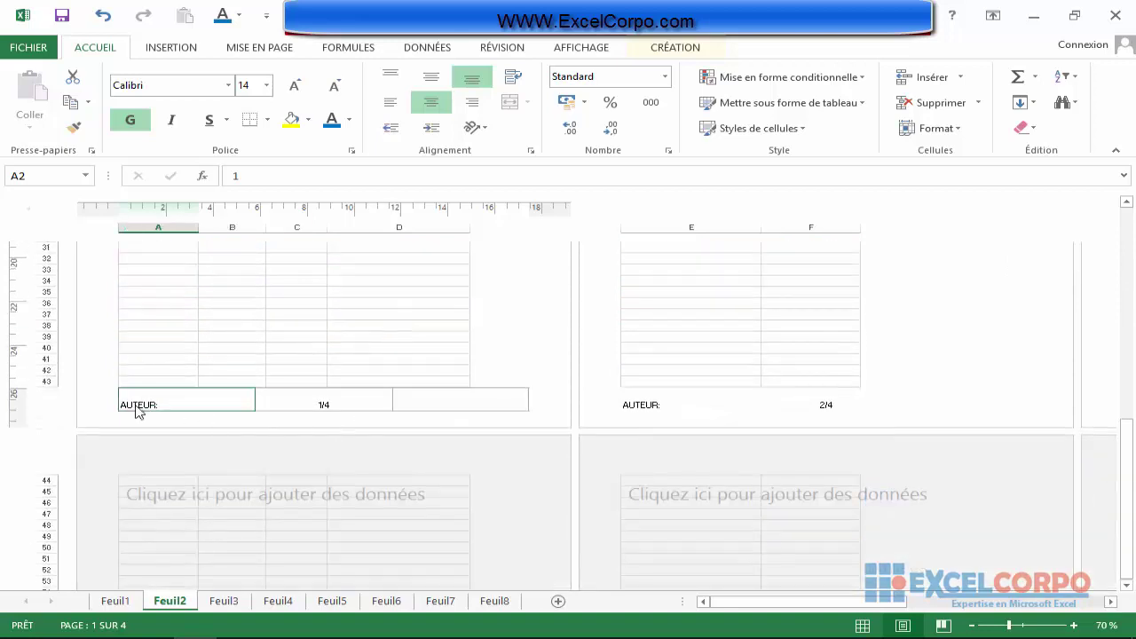
pyautogui.click(317, 408)
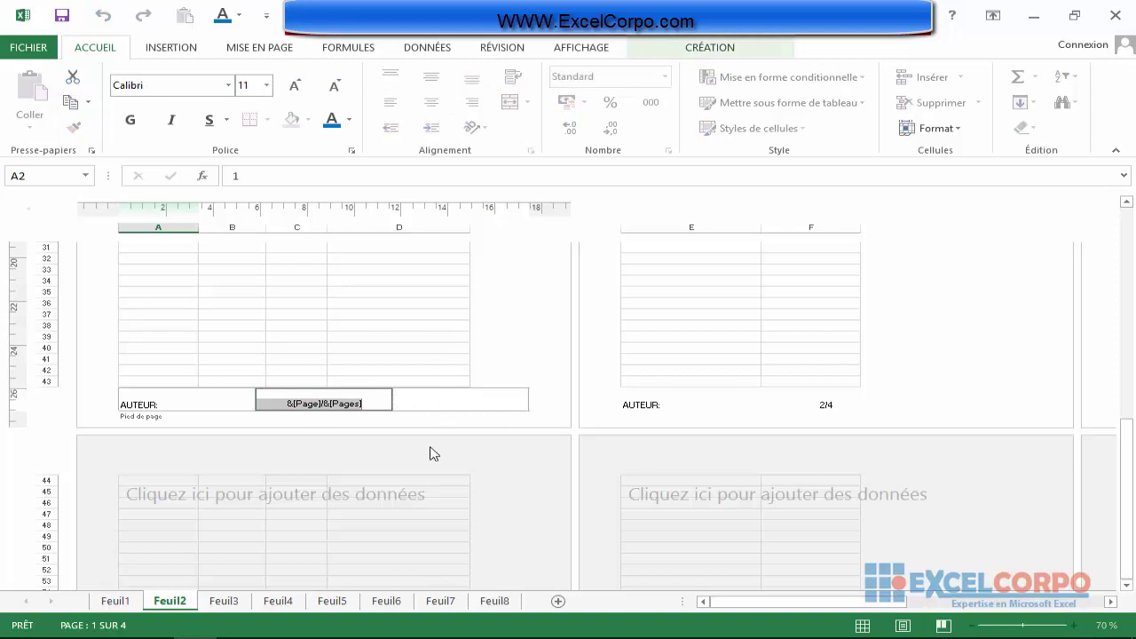
pyautogui.click(378, 403)
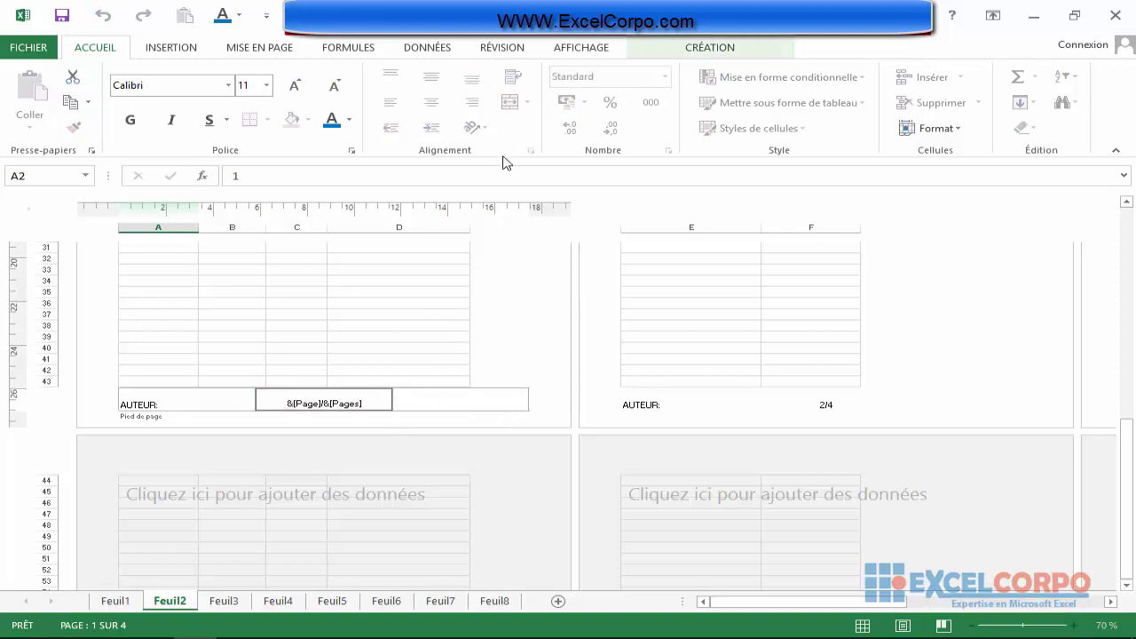
pyautogui.click(710, 48)
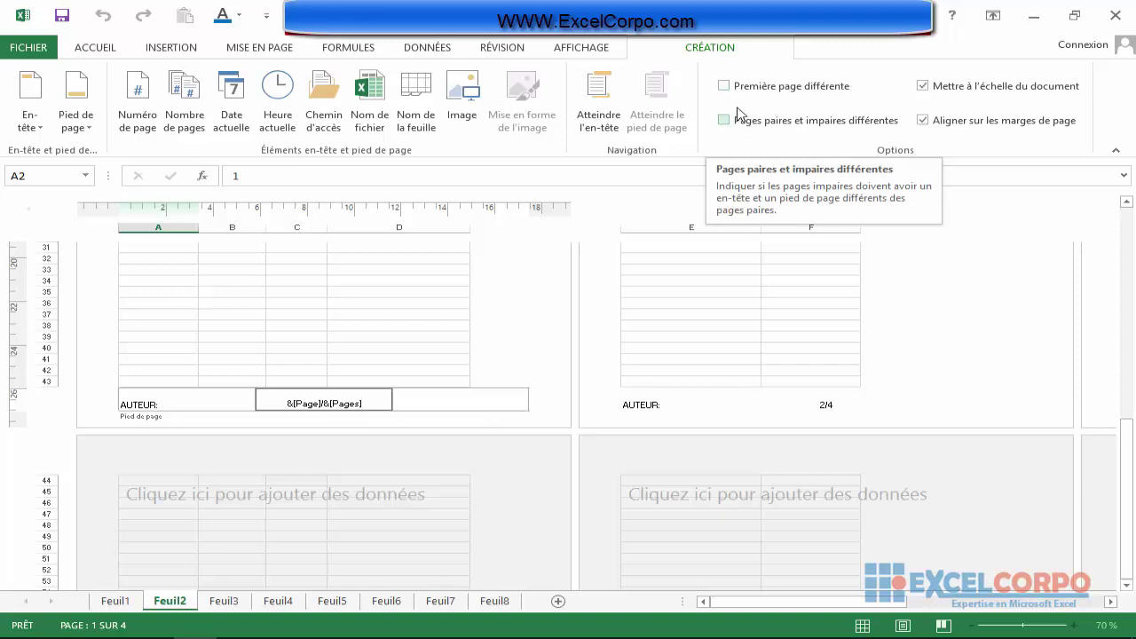
pyautogui.click(725, 86)
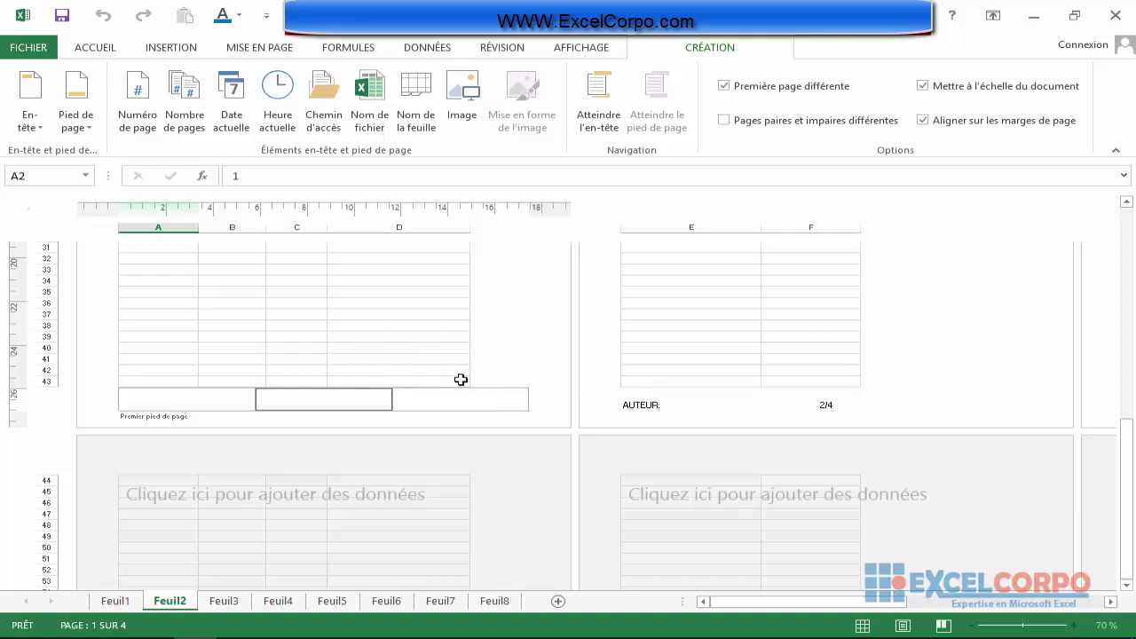
pyautogui.click(520, 343)
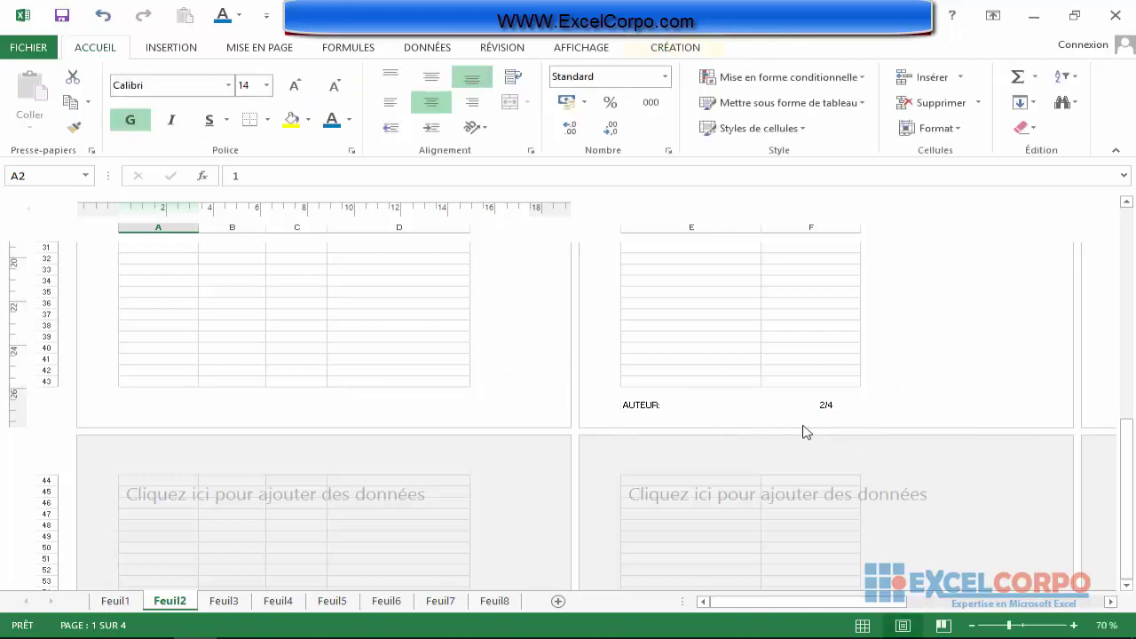
# Compare the headers of the first two pages and show the table's design options.
pyautogui.scroll(10, 568, 334)
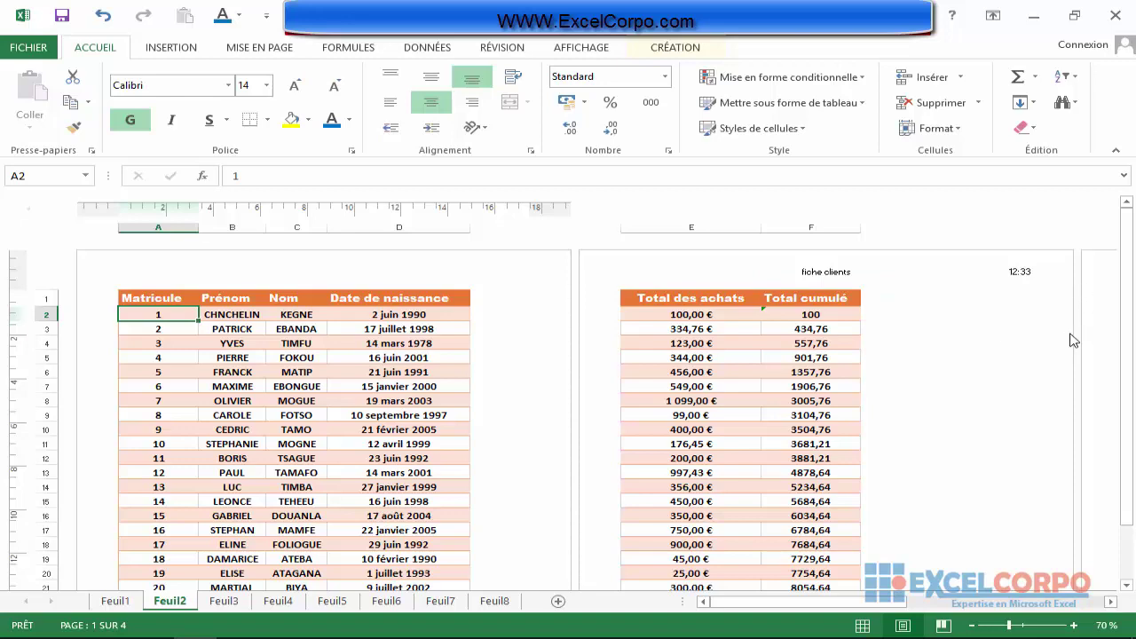
pyautogui.scroll(-2, 1073, 340)
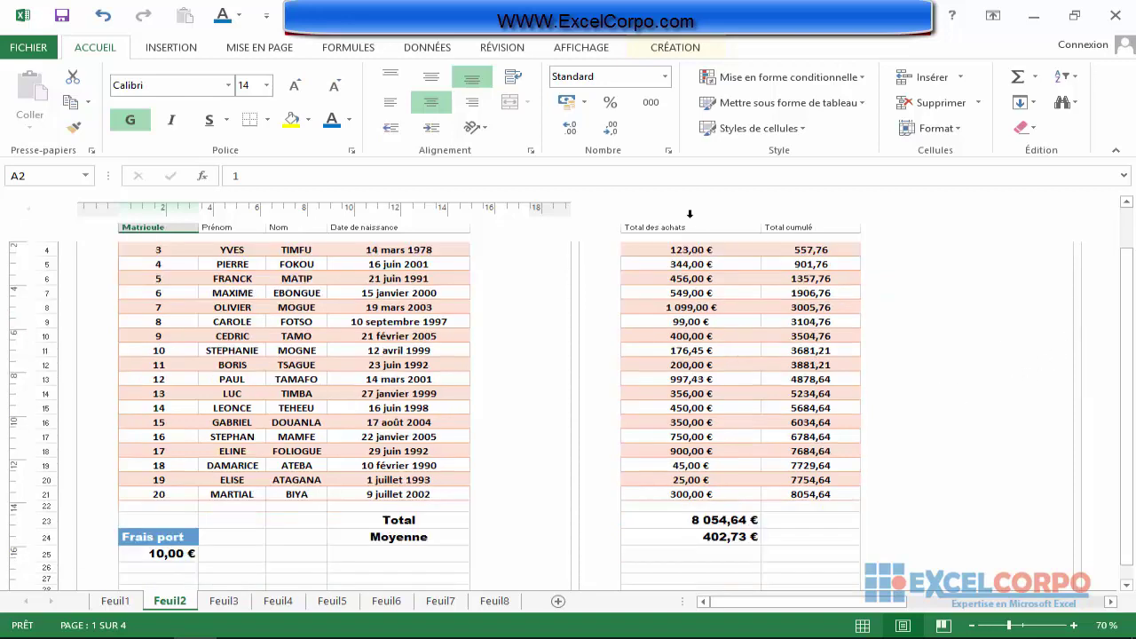
pyautogui.click(664, 46)
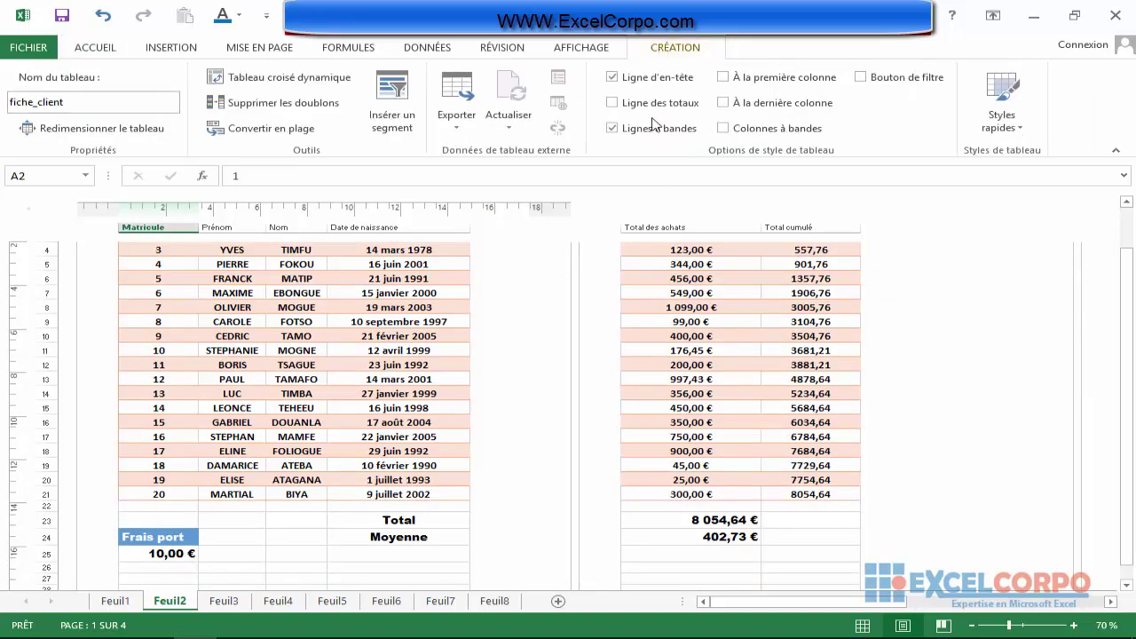